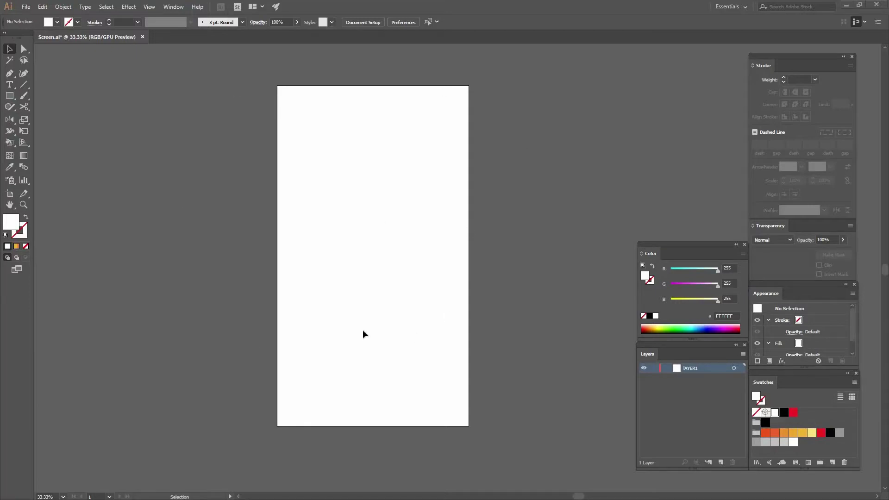
# Step: Review the iPhone 6 Plus 1242 × 2208 px new-document preset and its detailed settings, then cancel without creating
pyautogui.click(25, 7)
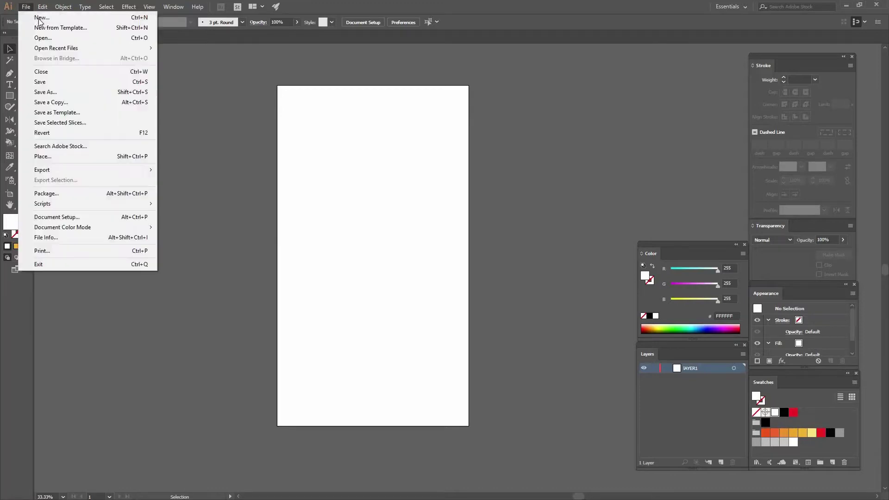
pyautogui.press('Return')
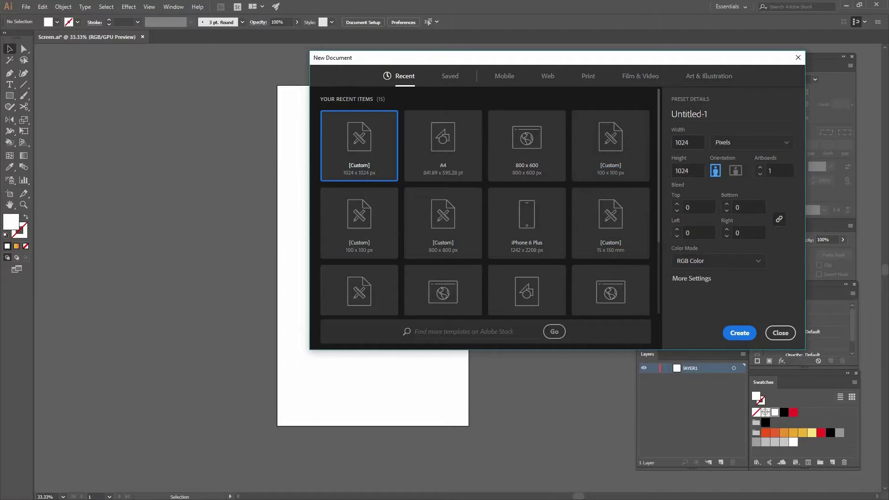
pyautogui.click(537, 227)
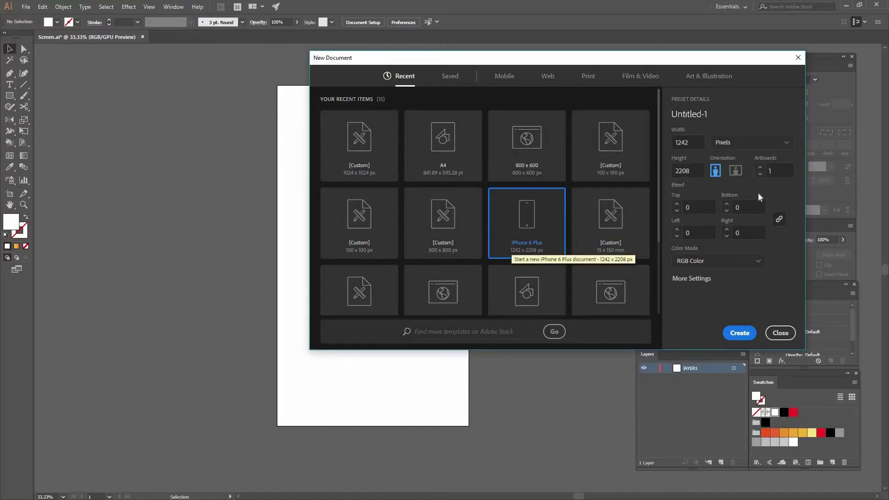
pyautogui.click(695, 280)
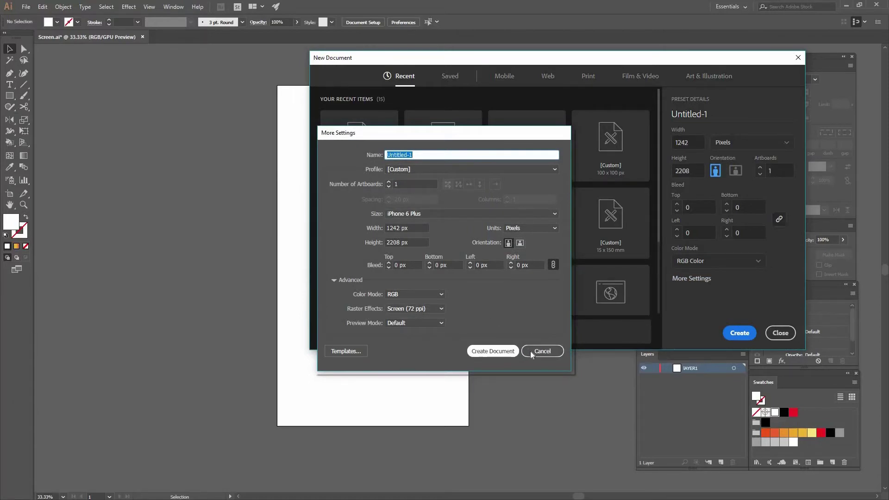
pyautogui.click(543, 351)
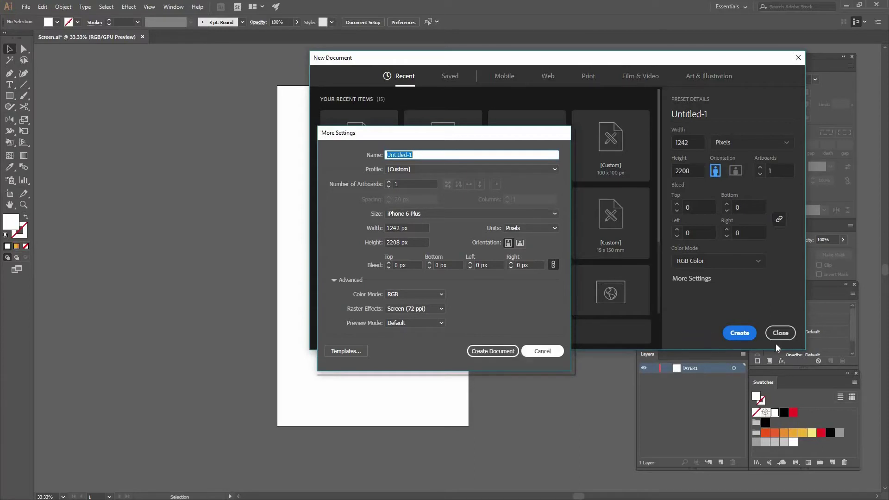
pyautogui.click(779, 333)
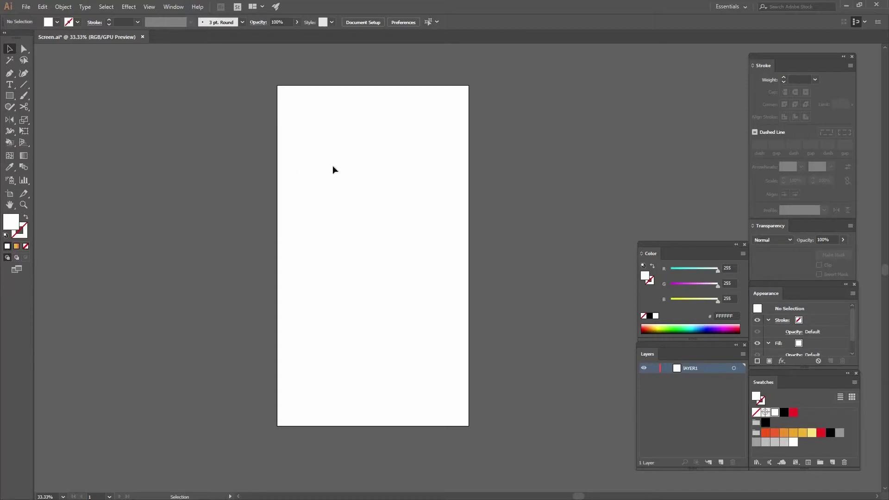
# Step: Draw a rectangle from the artboard's top-left corner and shorten it to 1184 px tall
pyautogui.click(9, 96)
pyautogui.moveTo(276, 85)
pyautogui.mouseDown()
pyautogui.moveTo(468, 313)
pyautogui.moveTo(467, 303)
pyautogui.mouseUp()
pyautogui.click(10, 48)
pyautogui.moveTo(373, 303); pyautogui.dragTo(371, 267)
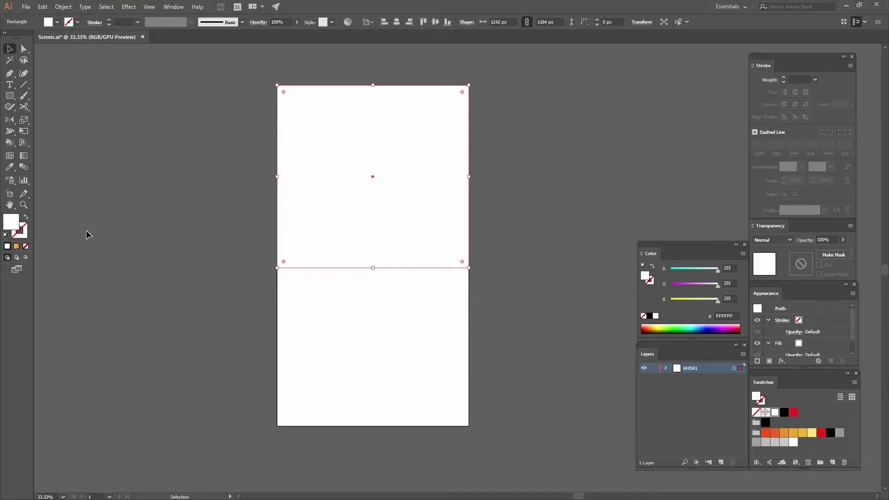
# Step: Give the rectangle a 1 px black outline and reselect it
pyautogui.click(6, 236)
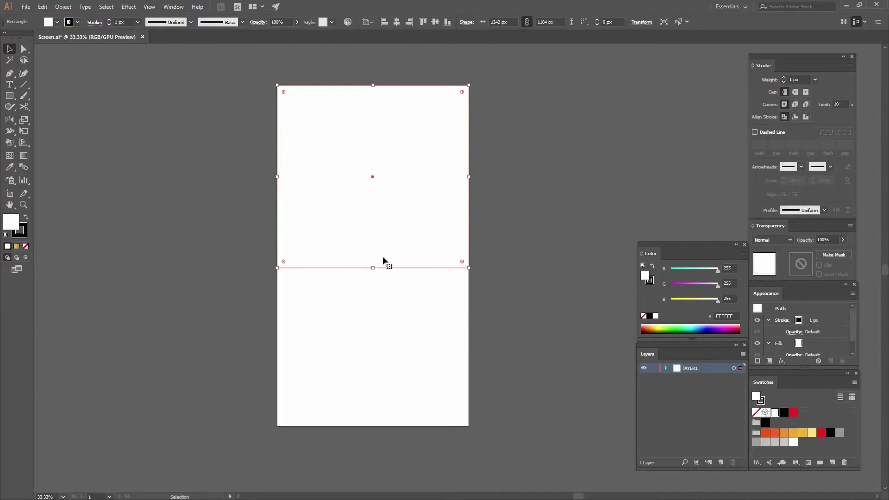
pyautogui.click(176, 241)
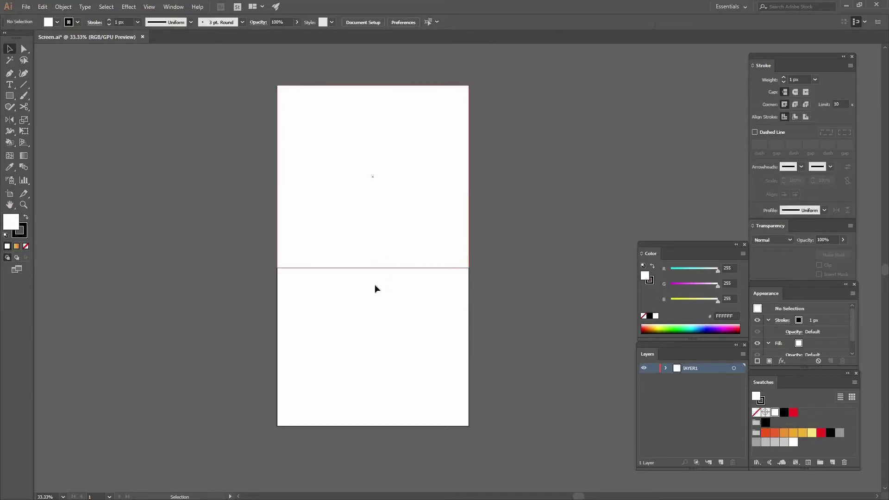
pyautogui.moveTo(375, 281); pyautogui.dragTo(349, 228)
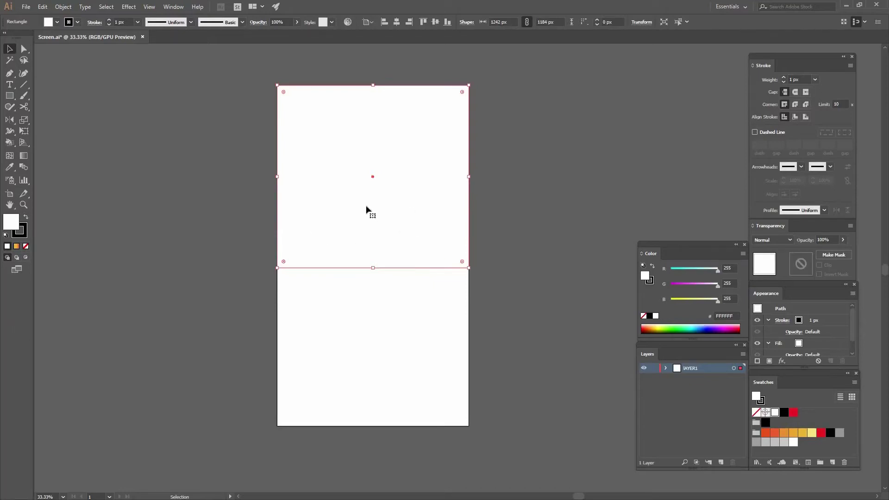
# Step: Reposition and shorten the top rectangle, then extend the bottom rectangle upward to 925 px tall
pyautogui.moveTo(391, 139); pyautogui.dragTo(399, 218)
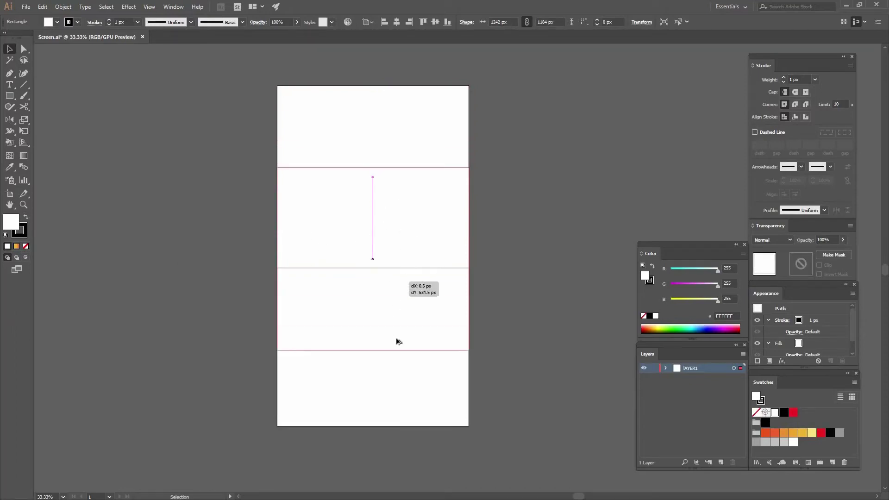
pyautogui.moveTo(378, 165); pyautogui.dragTo(378, 278)
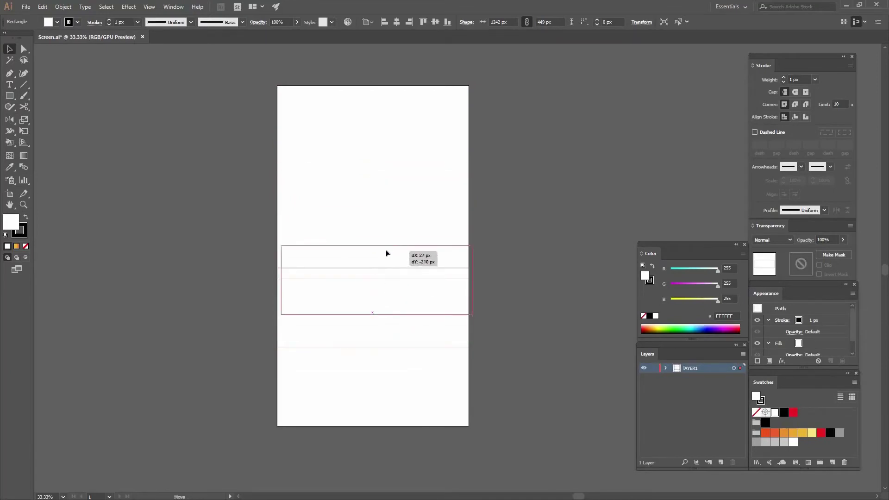
pyautogui.moveTo(390, 253)
pyautogui.mouseDown()
pyautogui.moveTo(415, 313)
pyautogui.moveTo(415, 377)
pyautogui.moveTo(372, 358)
pyautogui.moveTo(370, 302)
pyautogui.mouseUp()
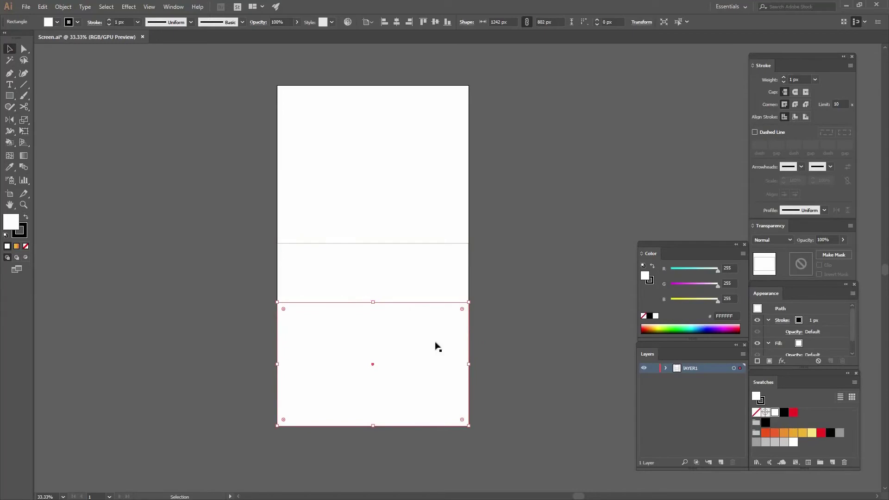
pyautogui.hotkey('ctrl', 'shift', 'a')
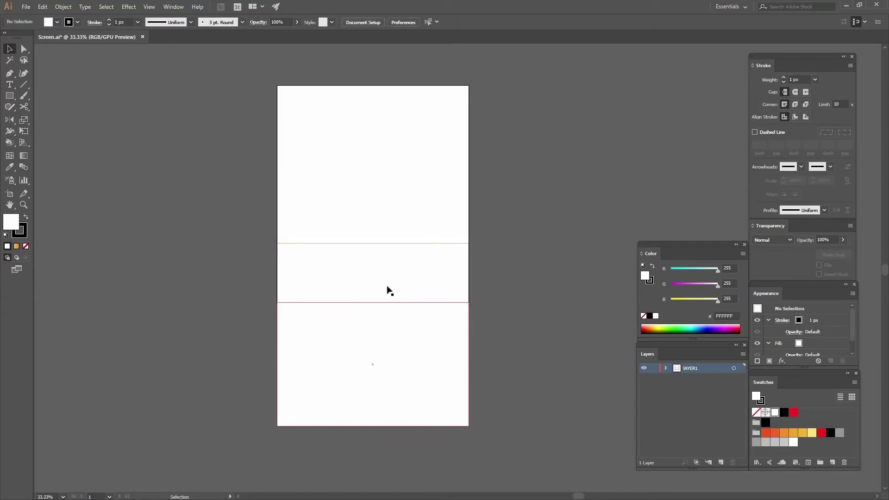
pyautogui.click(377, 311)
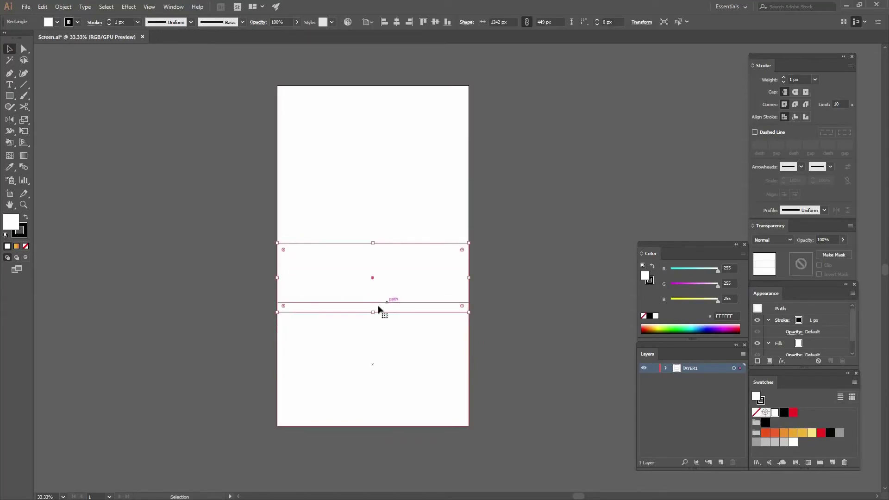
pyautogui.moveTo(373, 302); pyautogui.dragTo(372, 282)
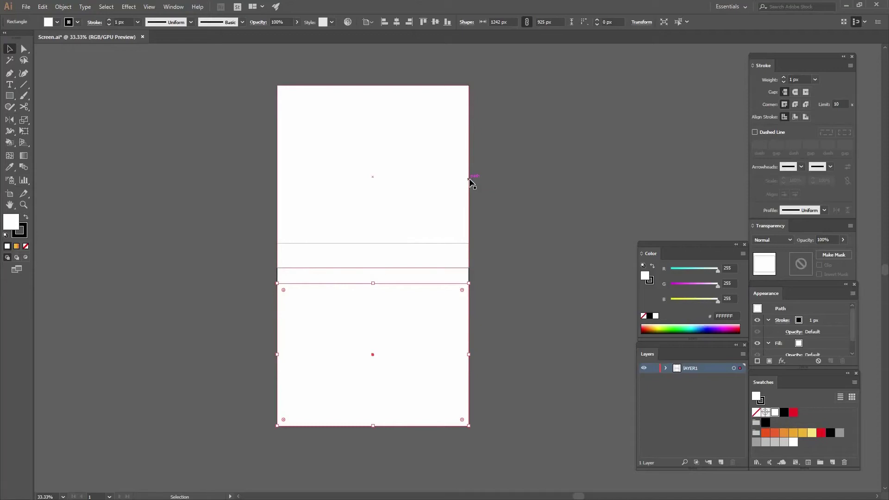
# Step: Remove the outlines from all rectangles and select only the top one
pyautogui.click(453, 168)
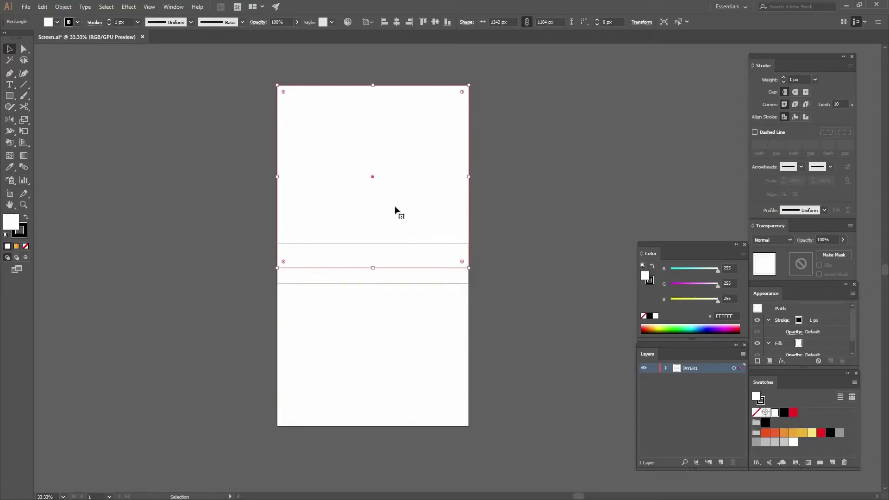
pyautogui.moveTo(379, 313); pyautogui.dragTo(80, 270)
pyautogui.click(25, 246)
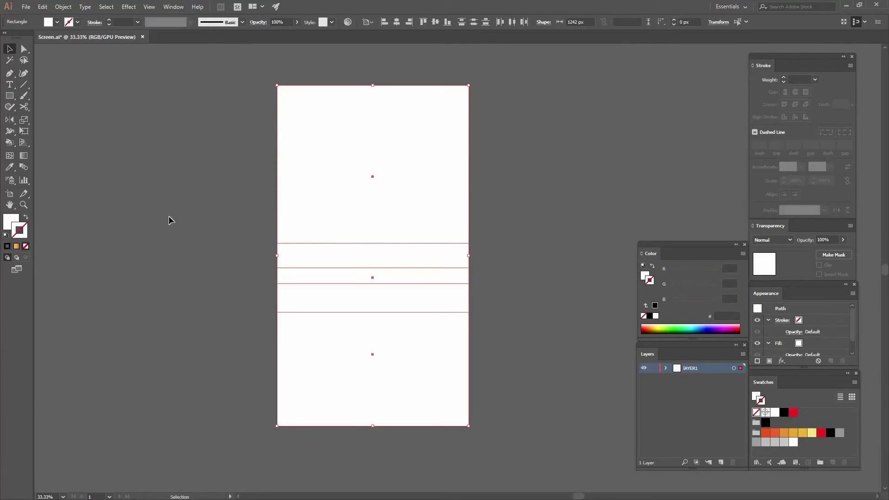
pyautogui.click(333, 195)
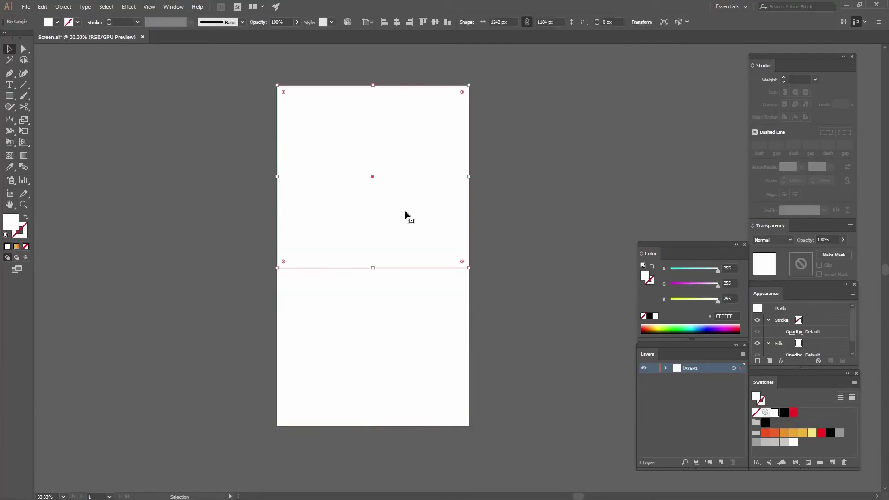
# Step: Apply a linear gradient fill to the top rectangle at a 90° angle
pyautogui.click(173, 7)
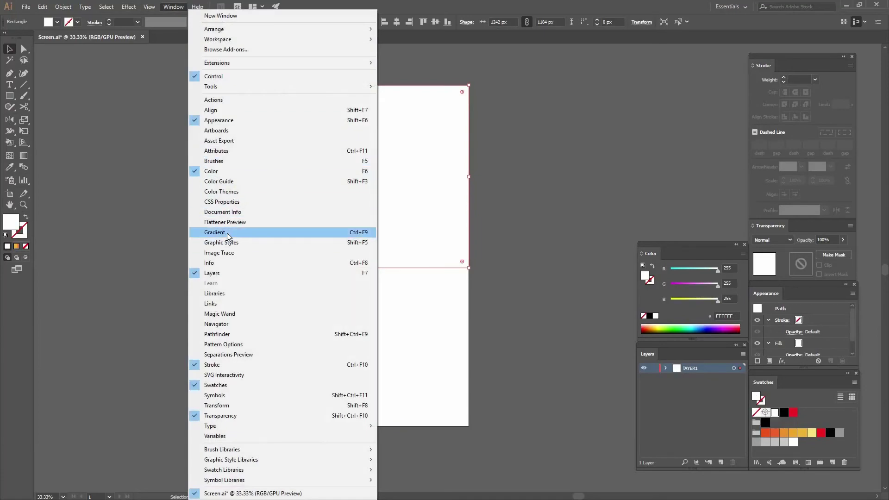
pyautogui.click(227, 232)
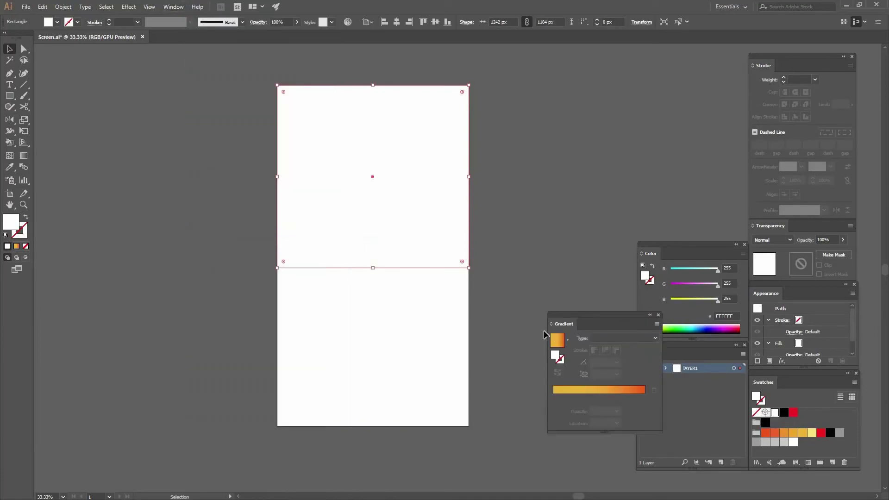
pyautogui.click(556, 343)
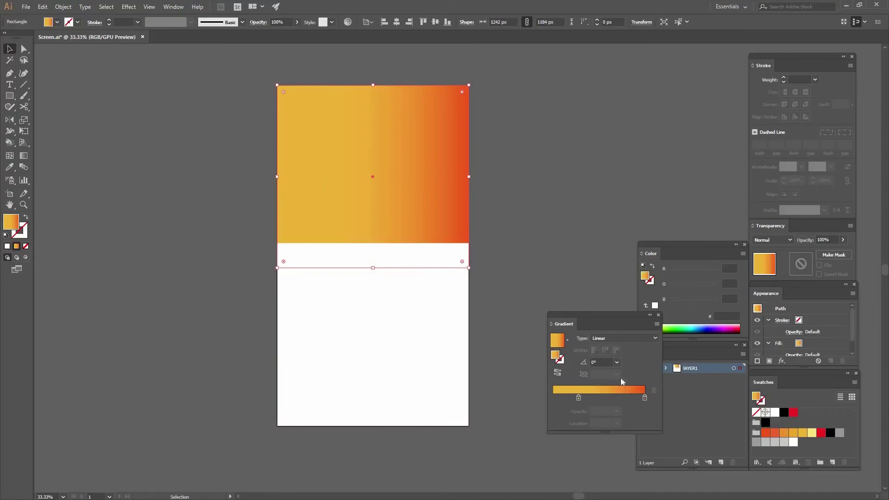
pyautogui.click(616, 362)
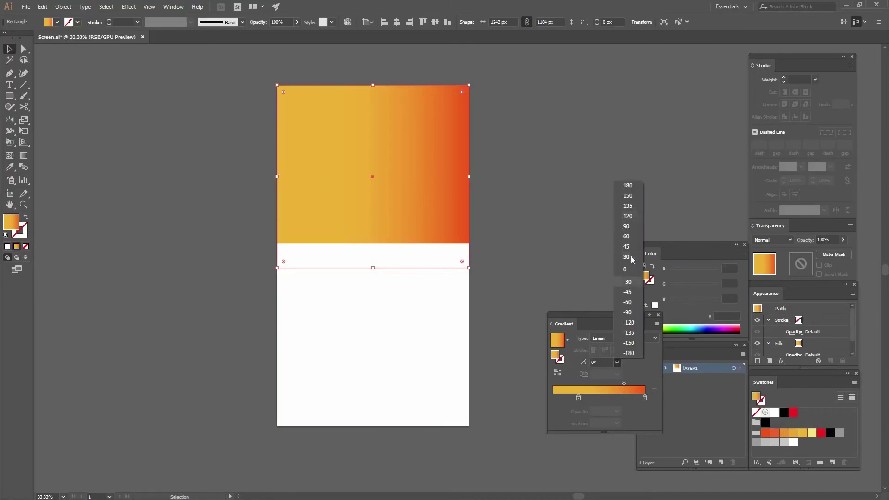
pyautogui.write('90')
pyautogui.press('Return')
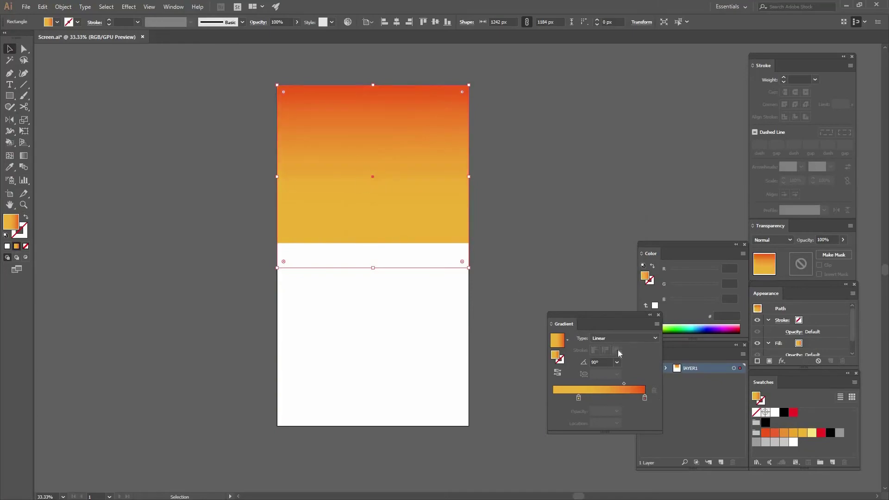
# Step: Set the gradient stops to orange ED622F and golden yellow F0B539
pyautogui.doubleClick(644, 397)
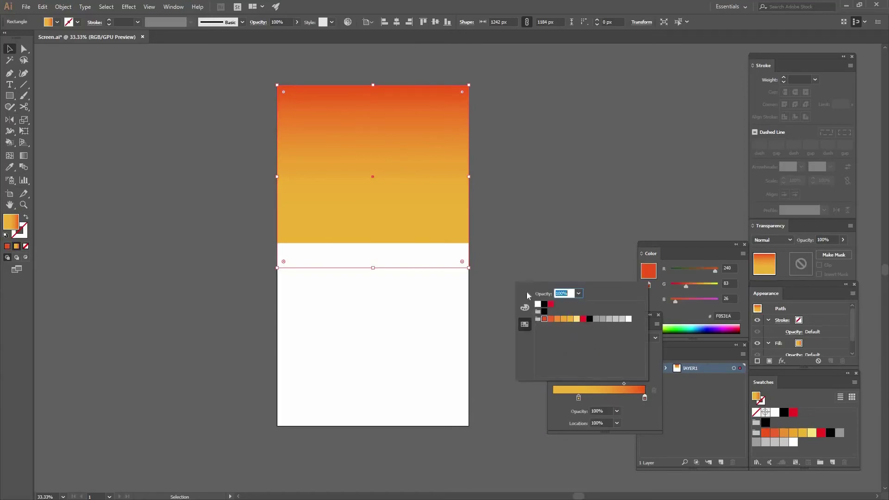
pyautogui.click(552, 323)
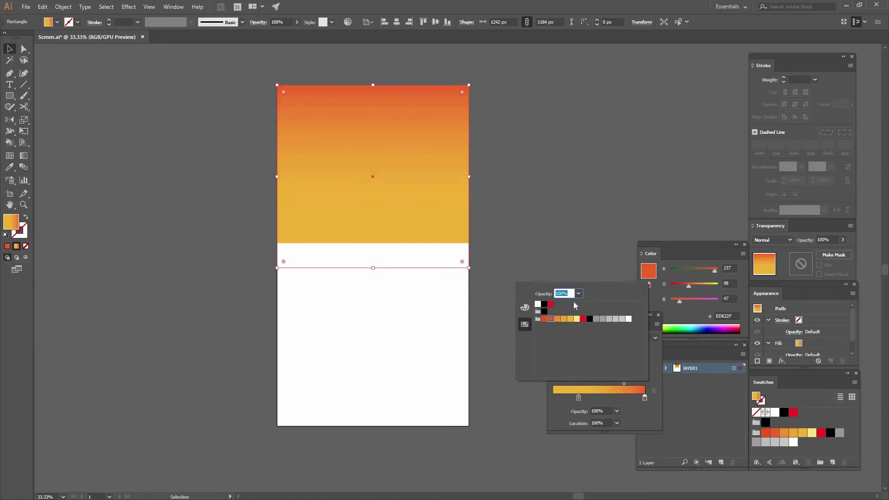
pyautogui.click(579, 401)
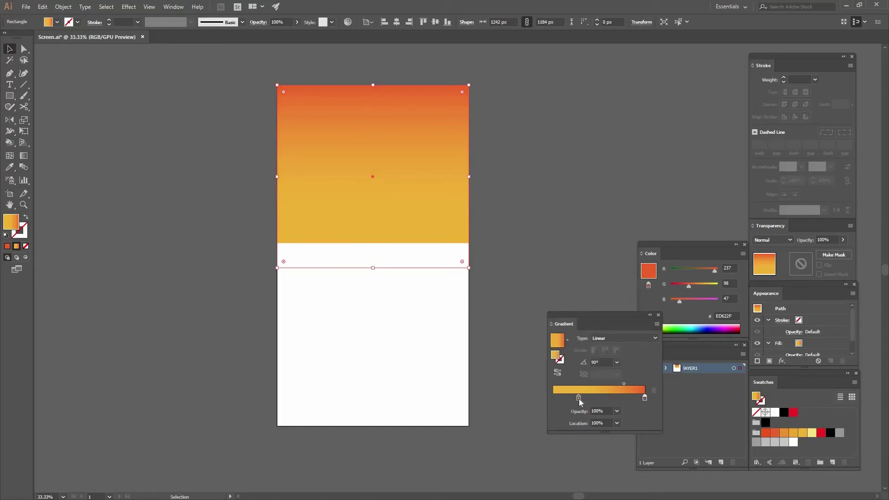
pyautogui.doubleClick(579, 399)
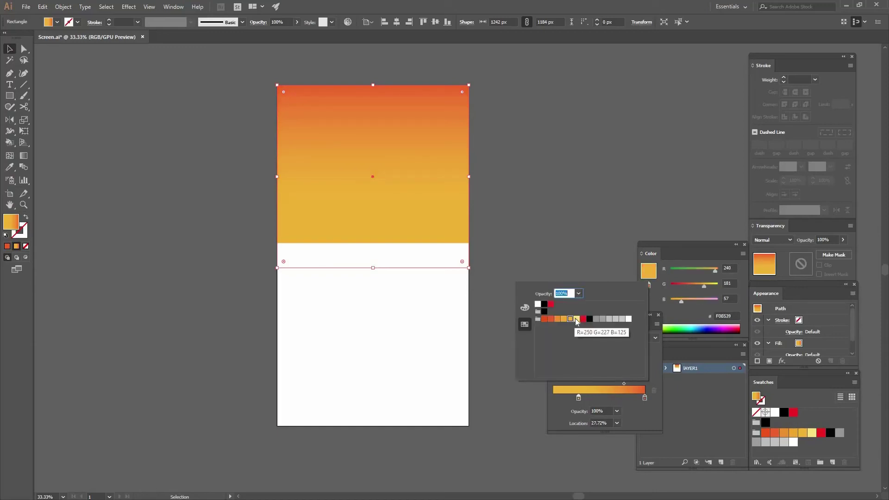
pyautogui.click(577, 319)
pyautogui.click(571, 319)
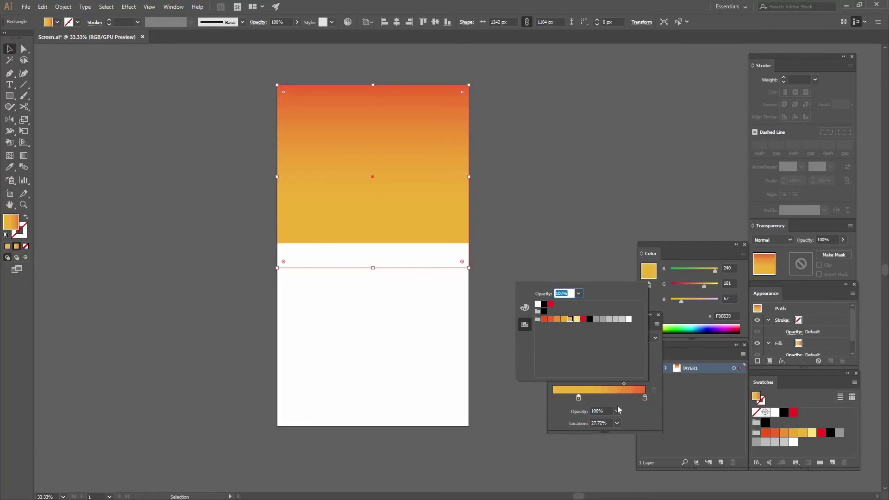
pyautogui.click(621, 382)
# Step: Shift the gradient midpoint to rebalance the blend and deselect everything
pyautogui.moveTo(616, 390)
pyautogui.click(624, 384)
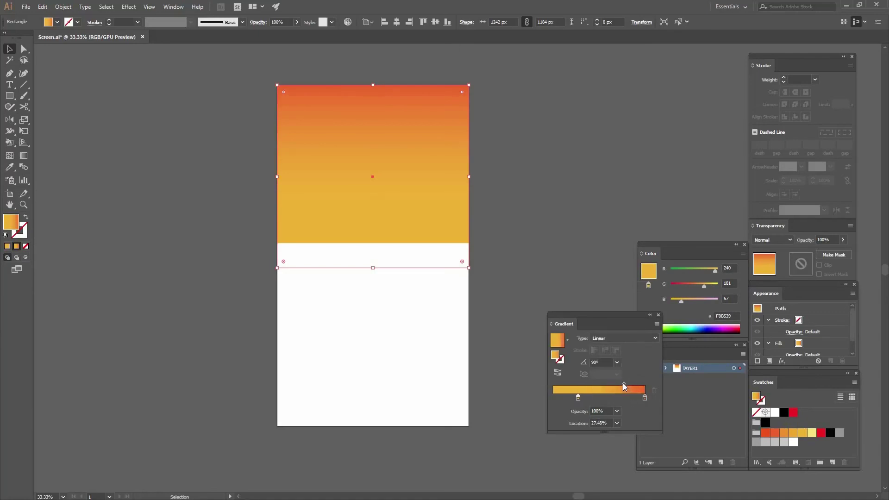
pyautogui.moveTo(621, 383)
pyautogui.mouseDown()
pyautogui.moveTo(598, 385)
pyautogui.moveTo(613, 384)
pyautogui.mouseUp()
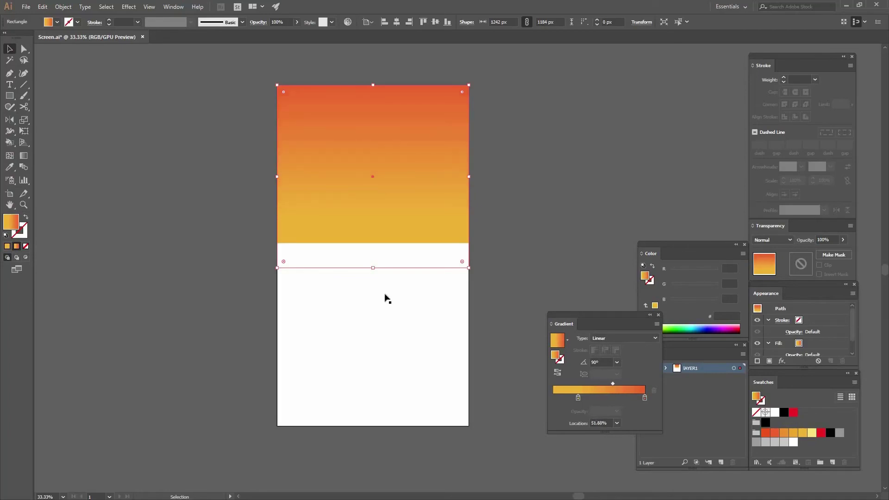
pyautogui.click(383, 278)
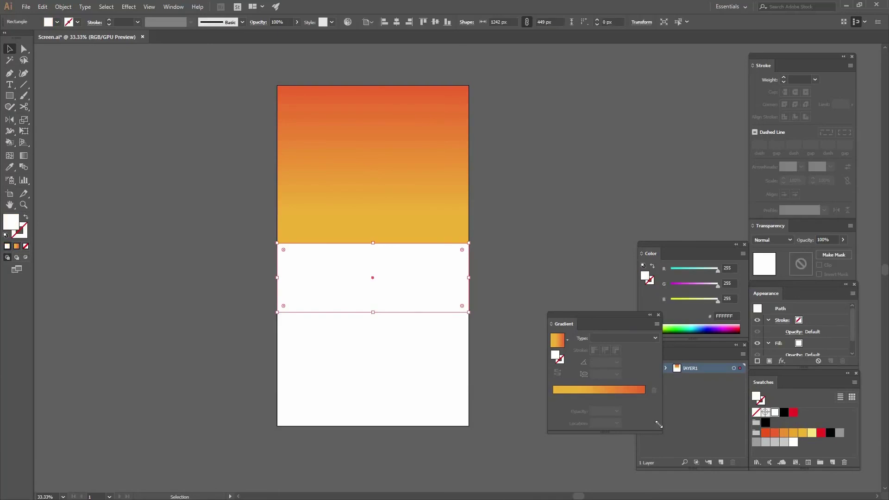
# Step: Fill the middle strip with orange ED622F, shorten it to 272.5 px, then select the white rectangle
pyautogui.click(766, 433)
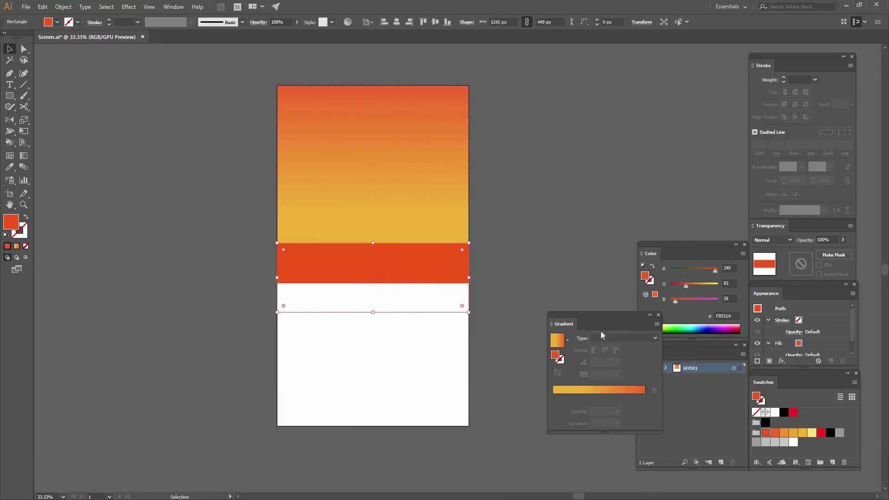
pyautogui.click(775, 433)
pyautogui.click(375, 313)
pyautogui.moveTo(375, 313); pyautogui.dragTo(374, 283)
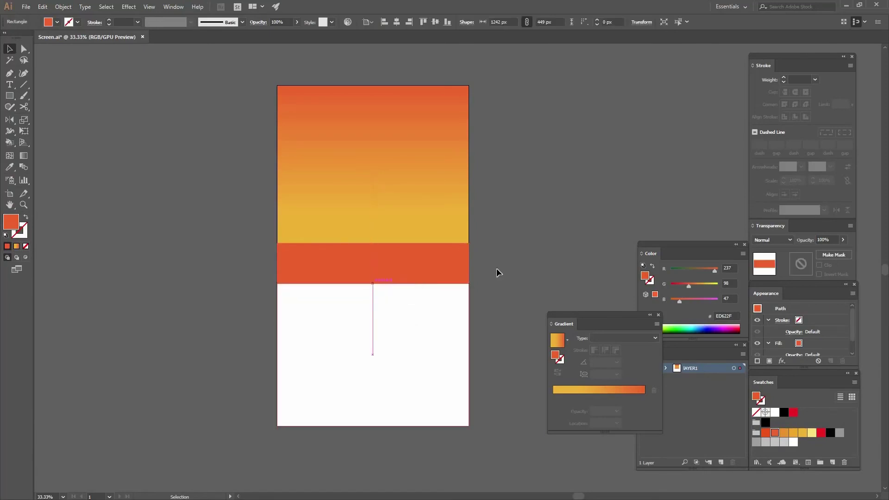
pyautogui.click(496, 268)
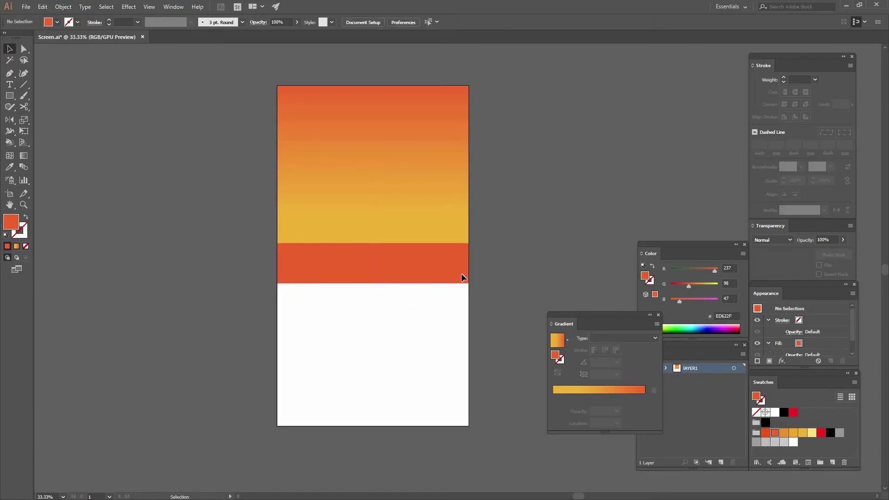
pyautogui.click(465, 301)
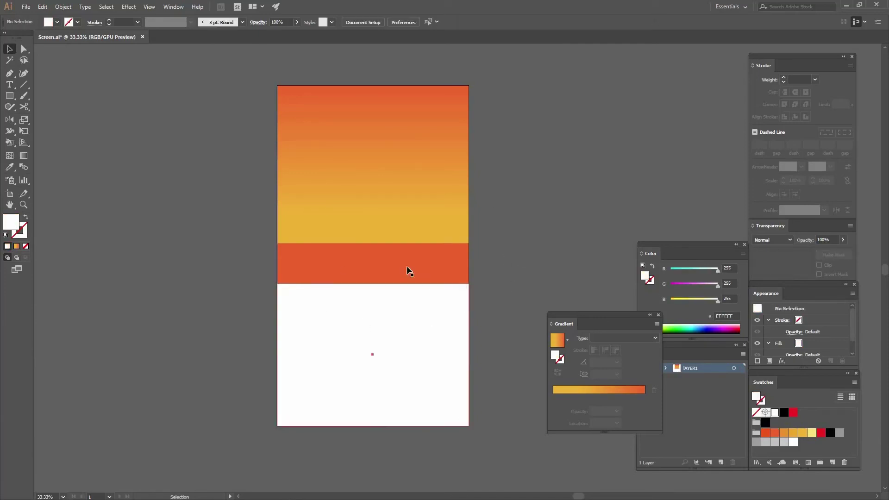